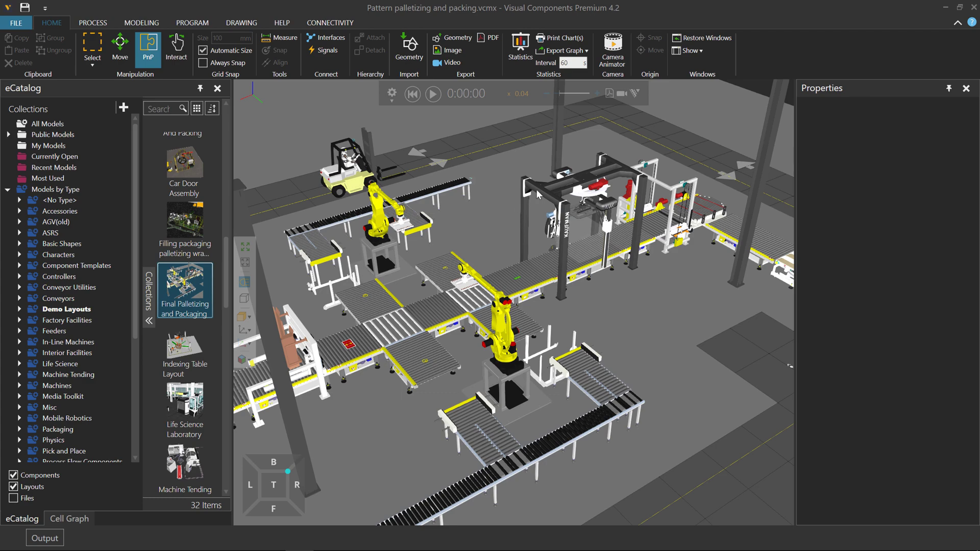
Add camera animation keyframes: View at 0:00:00 and View2 at 0:00:10.
click(611, 54)
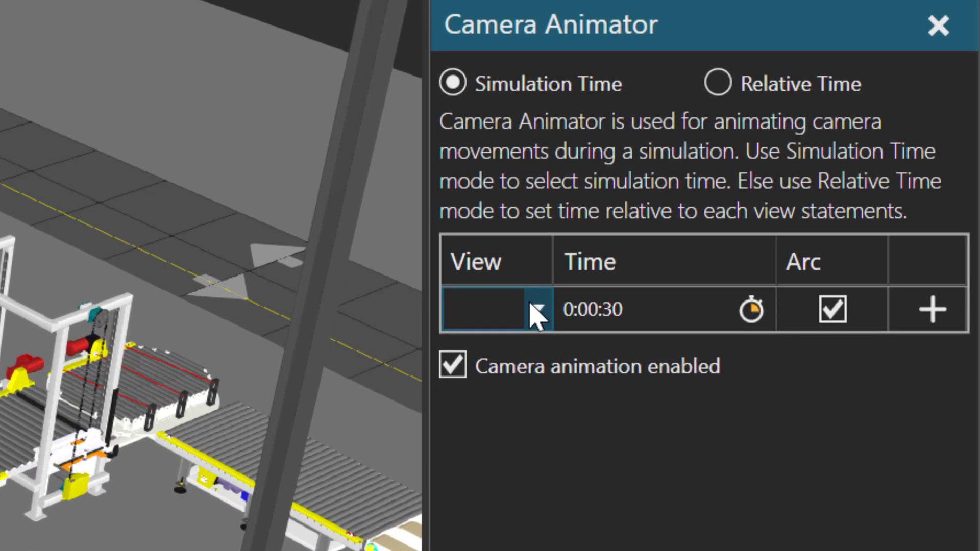
click(832, 182)
click(531, 385)
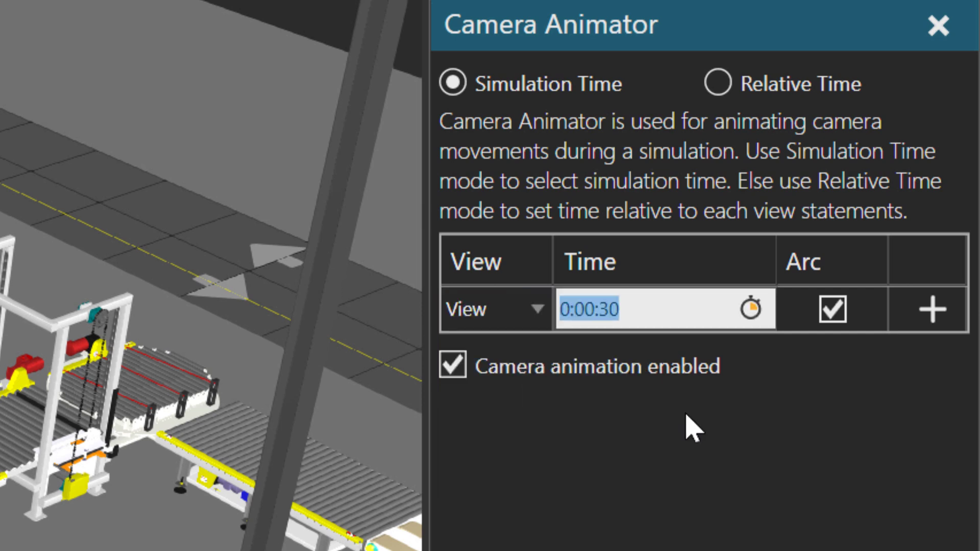
text(0)
key(Return)
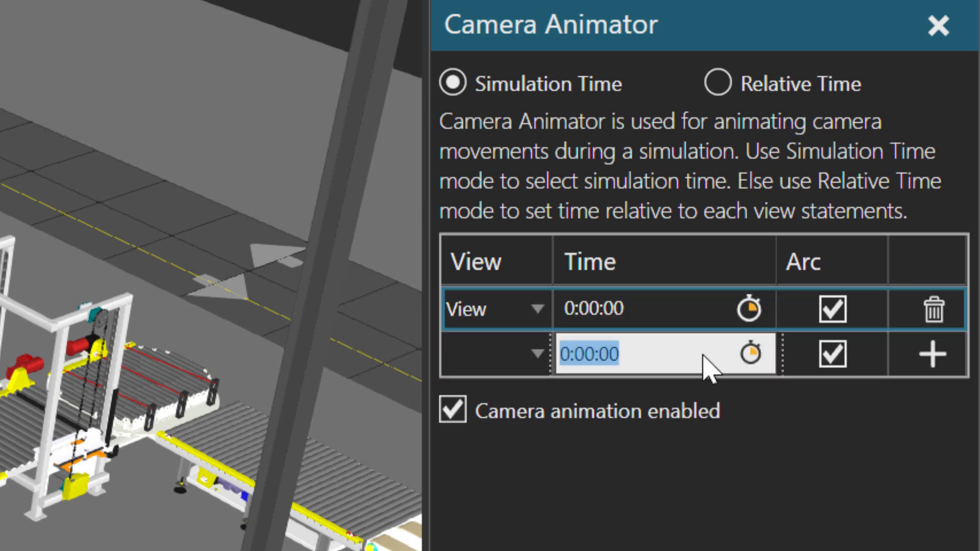
click(533, 361)
click(534, 458)
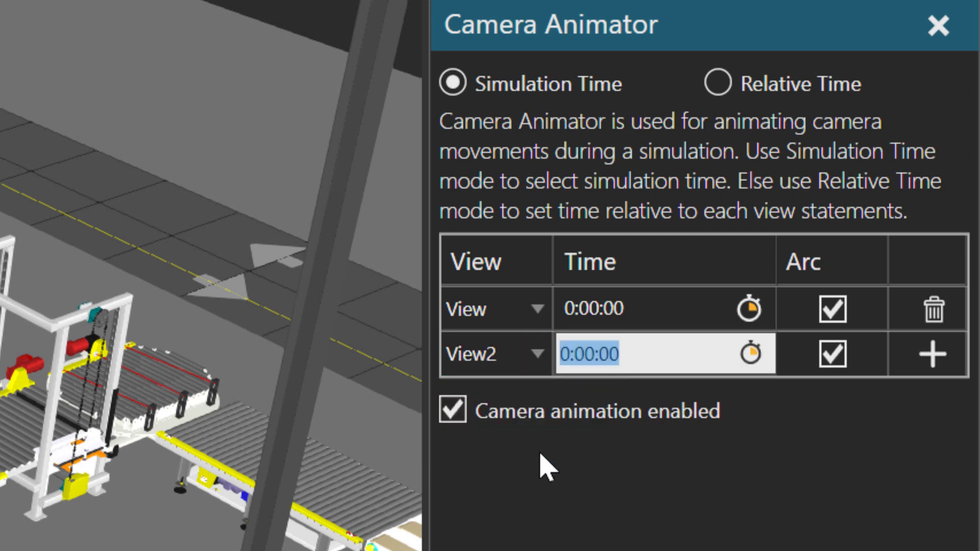
key(Return)
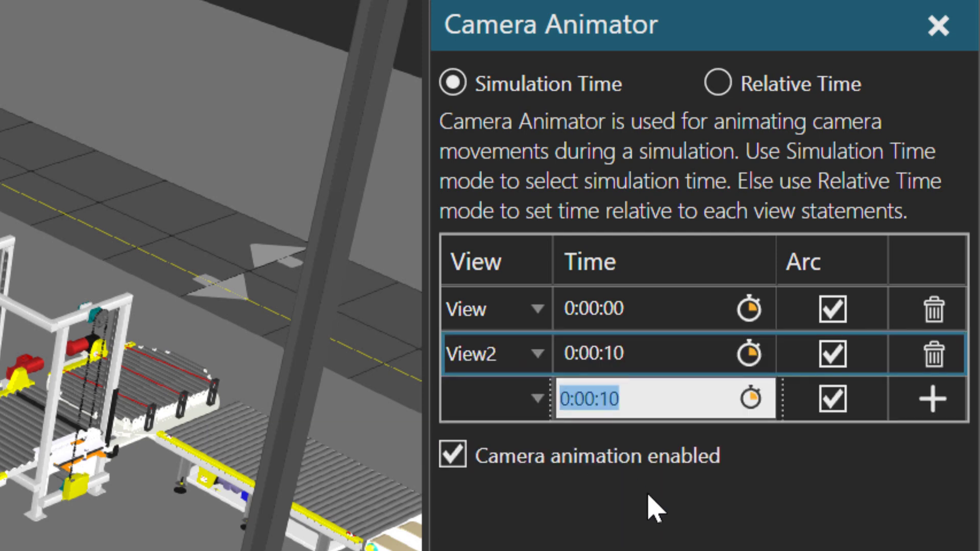
Add keyframes View3 at 0:00:20 and a new View4 at 0:00:30, then close Camera Animator.
click(543, 406)
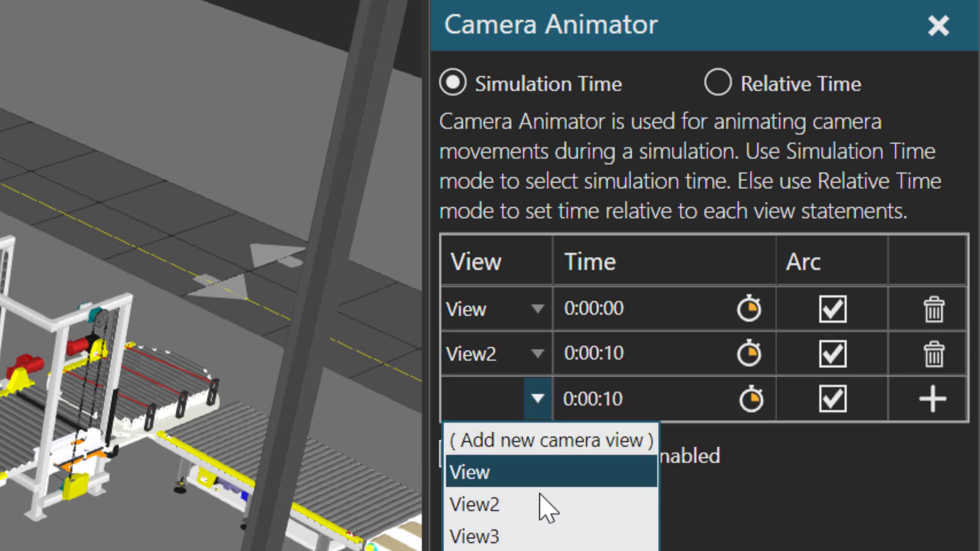
click(540, 531)
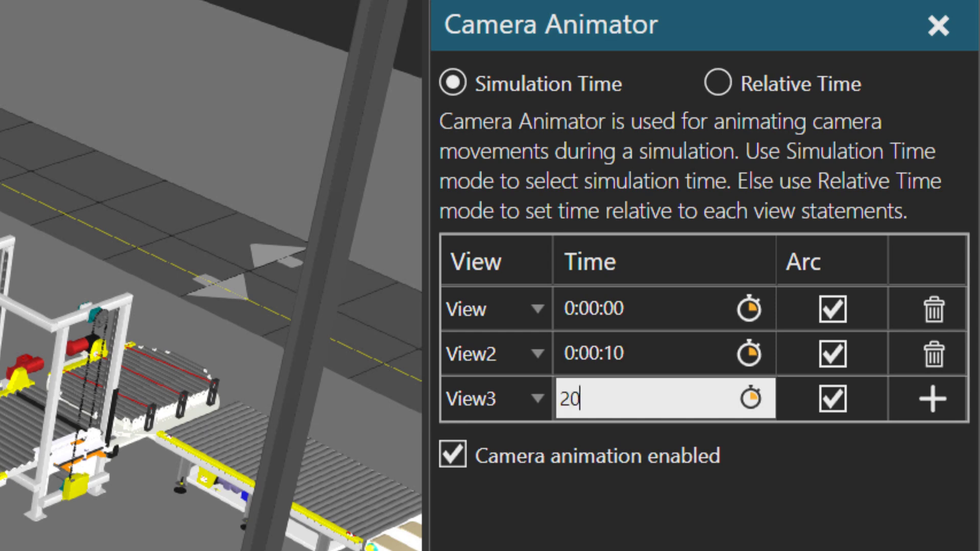
key(Return)
click(544, 442)
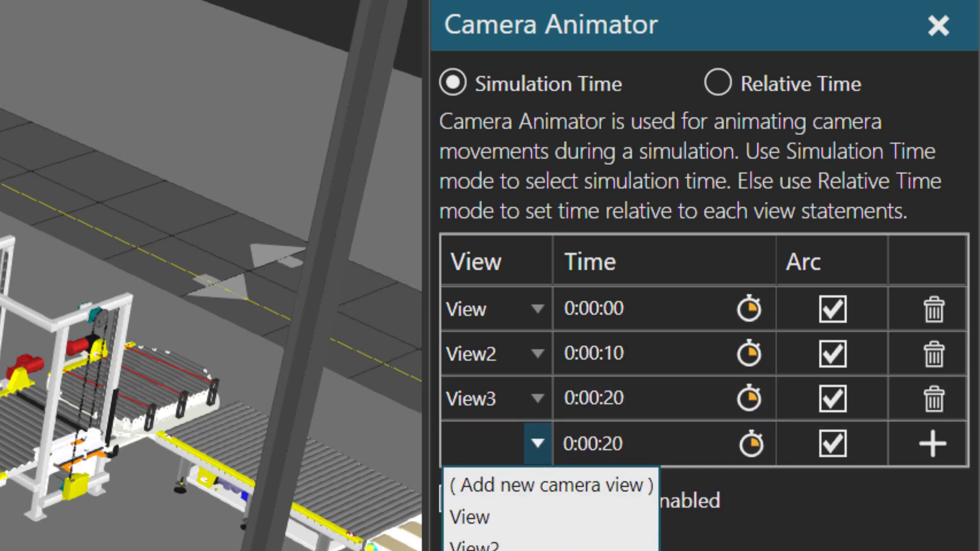
click(551, 481)
text(30)
key(Return)
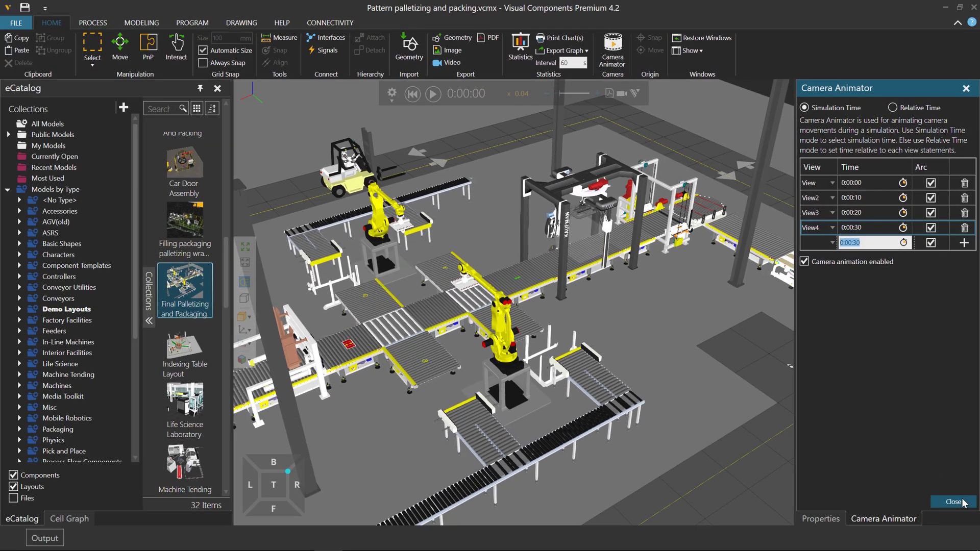
click(953, 502)
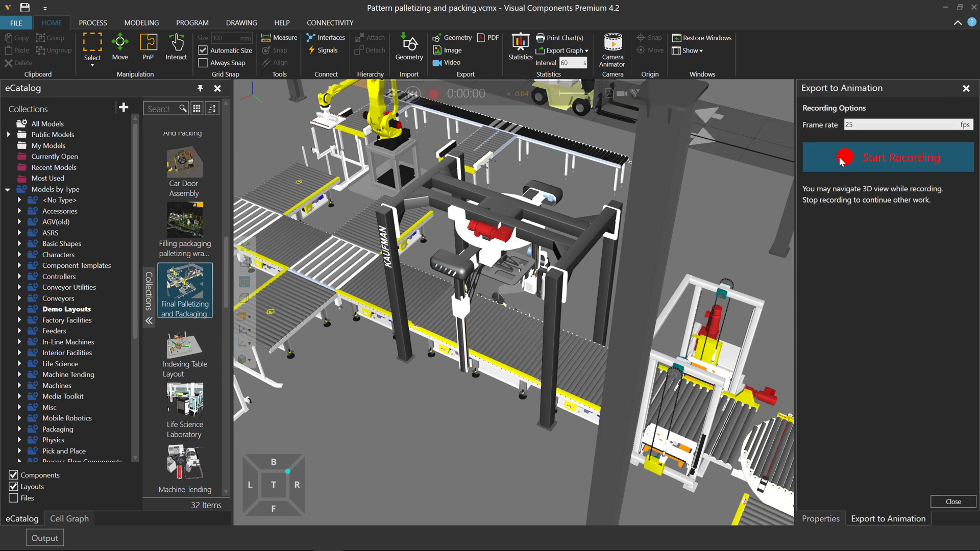
Record the simulation to Pattern palletizing and packing.vcax, replacing the existing file.
click(844, 160)
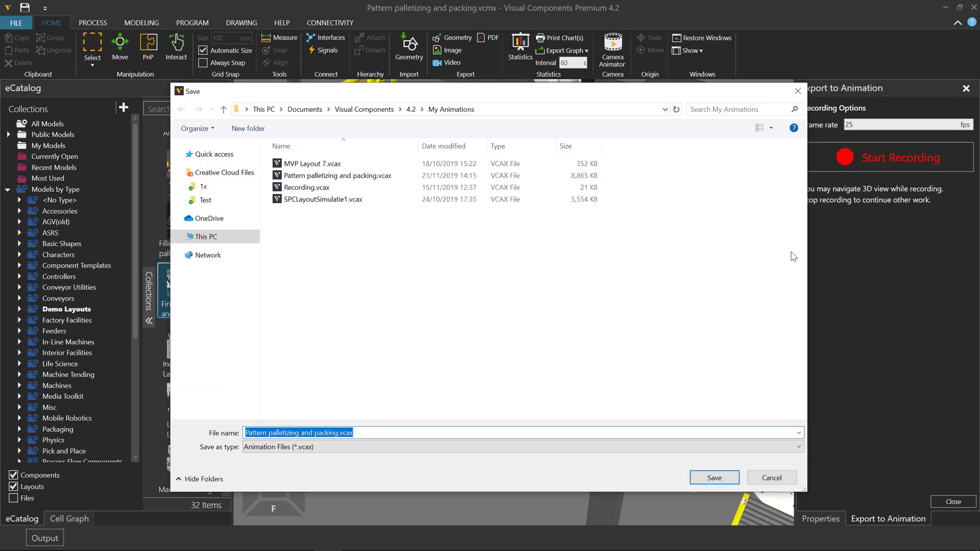
click(728, 481)
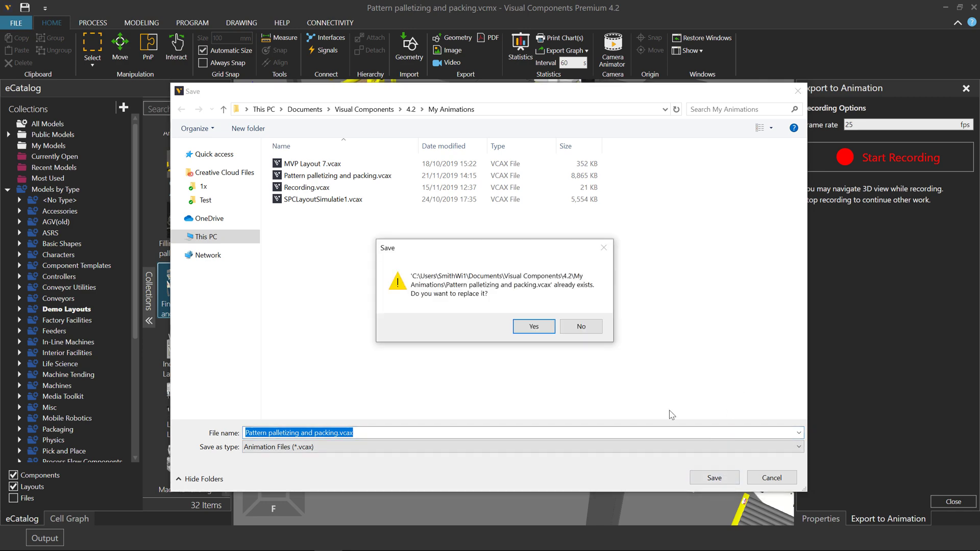
click(534, 326)
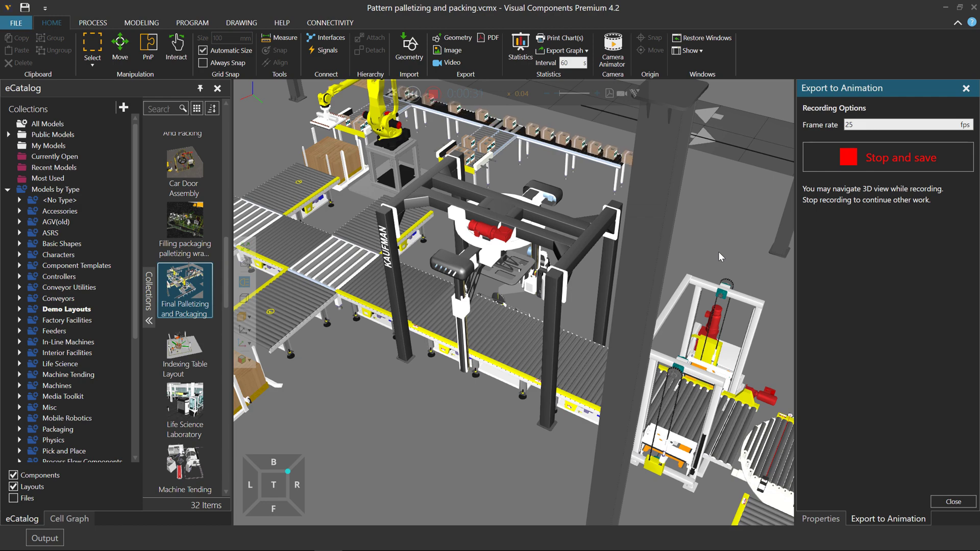
Stop the recording and save the animation.
click(834, 166)
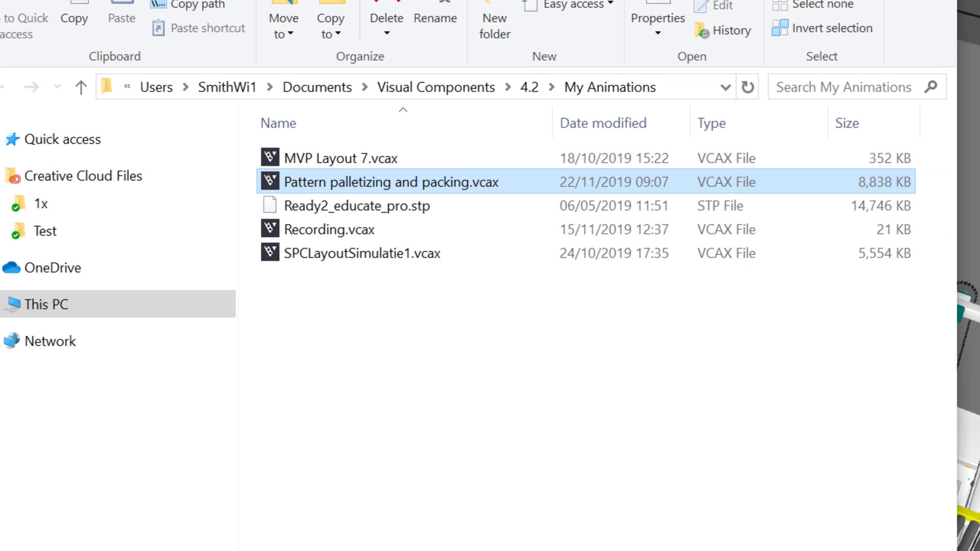
Open Pattern palletizing and packing.vcax in Visual Components Experience in 3D mode.
double_click(434, 192)
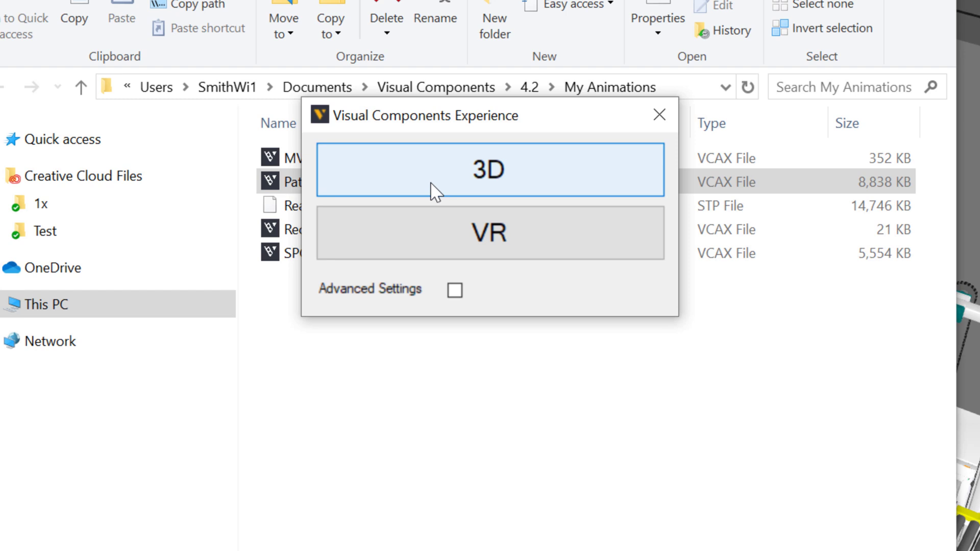
click(500, 182)
click(459, 180)
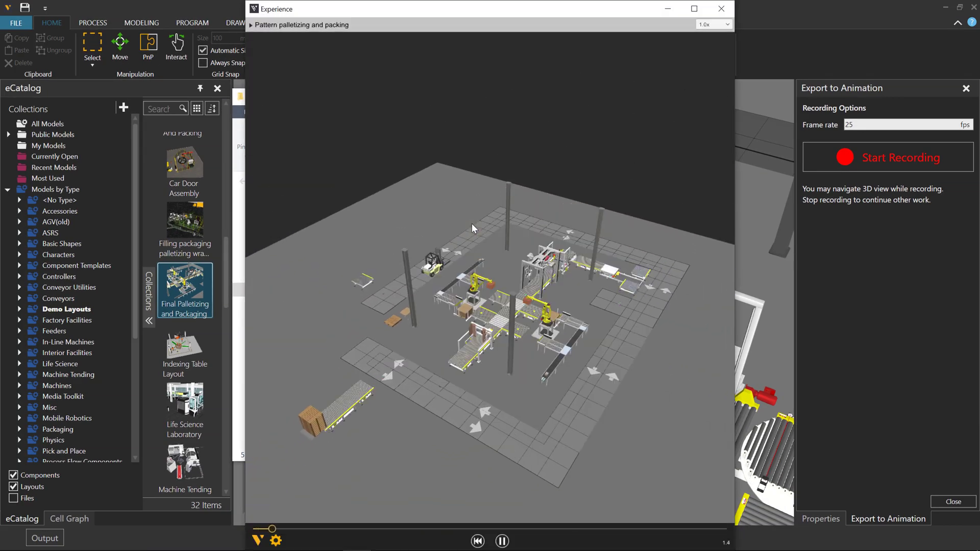
Maximize the viewer, close in on the box conveyors, and bring up the viewer Settings.
click(694, 10)
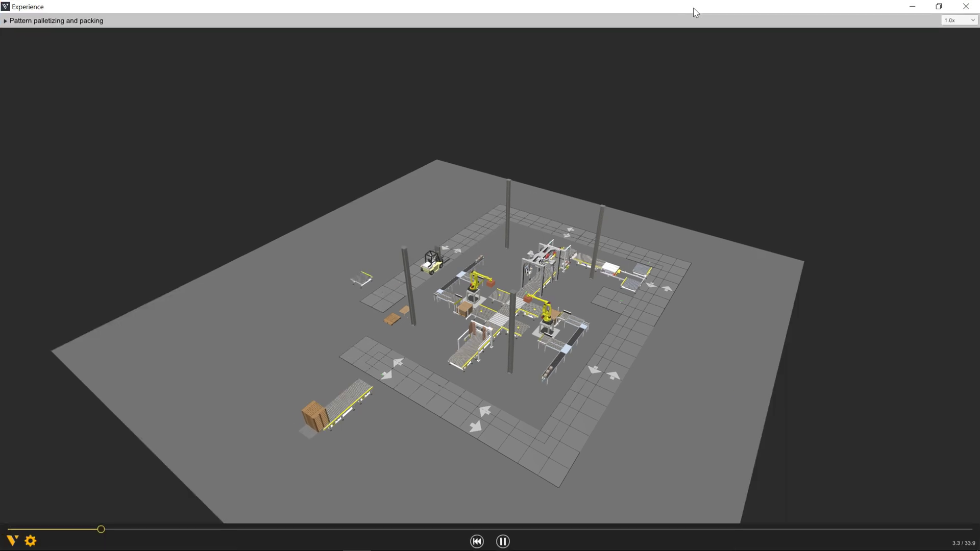
right_drag(535, 339, 275, 347)
scroll(506, 338, up, 5)
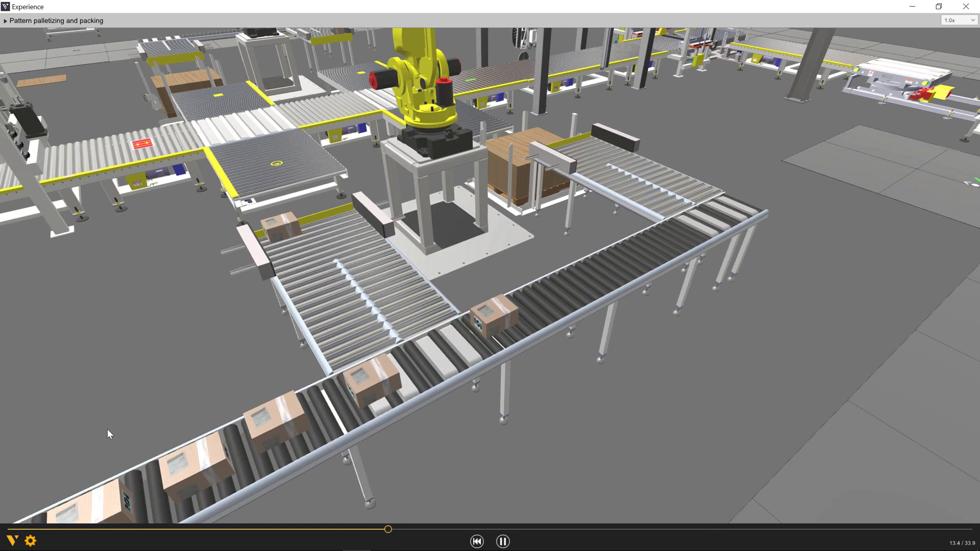
click(31, 541)
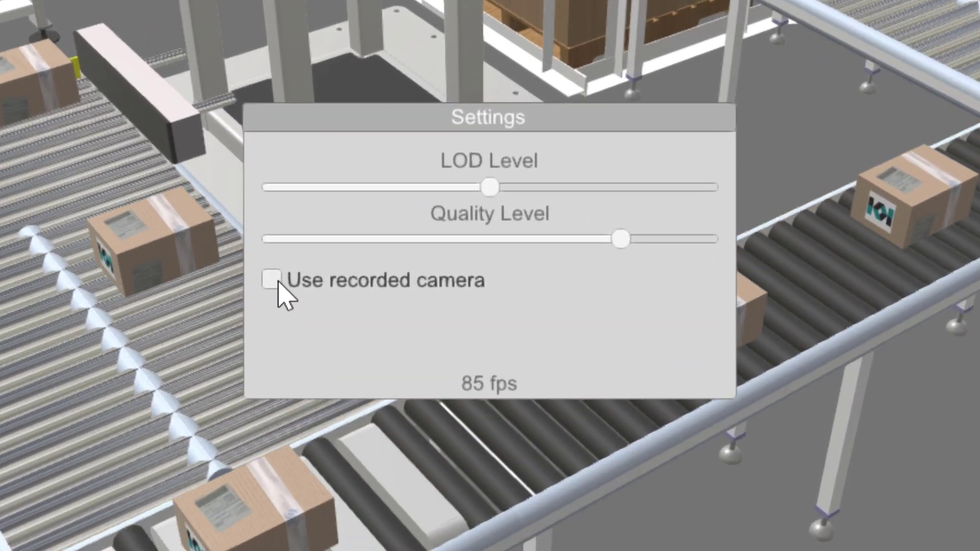
Enable Use recorded camera and close the Settings panel.
click(278, 284)
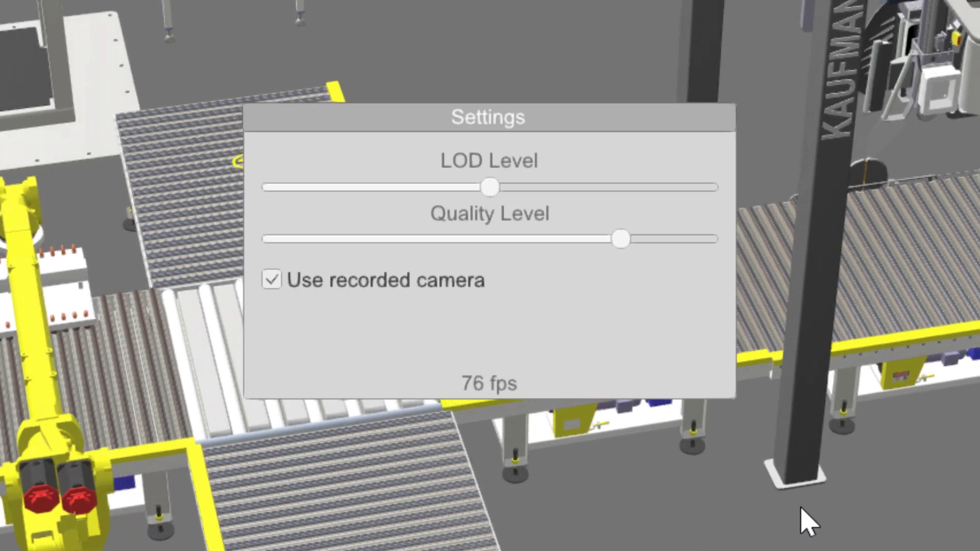
click(808, 520)
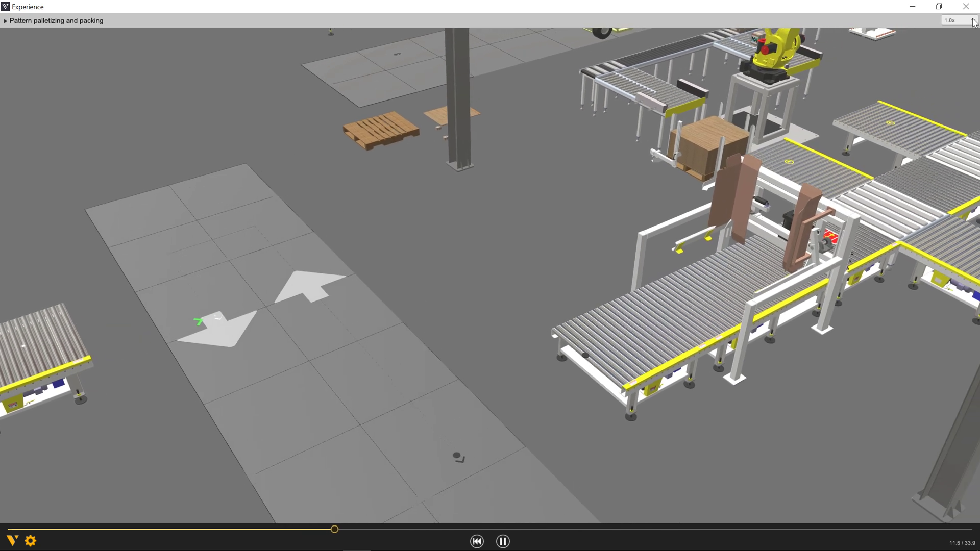
Try playback speeds 0.1x and 100.0x, then settle on 2.0x.
click(972, 20)
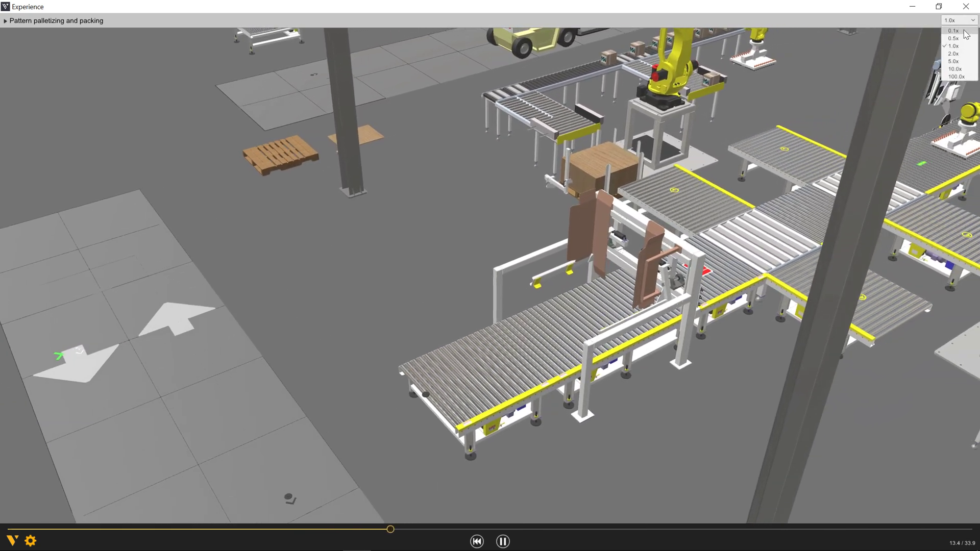
click(964, 32)
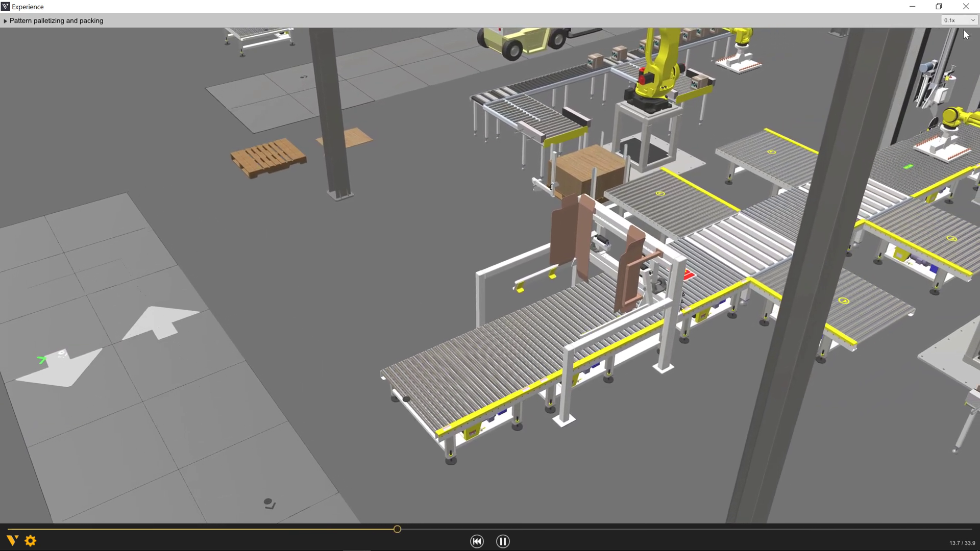
click(964, 21)
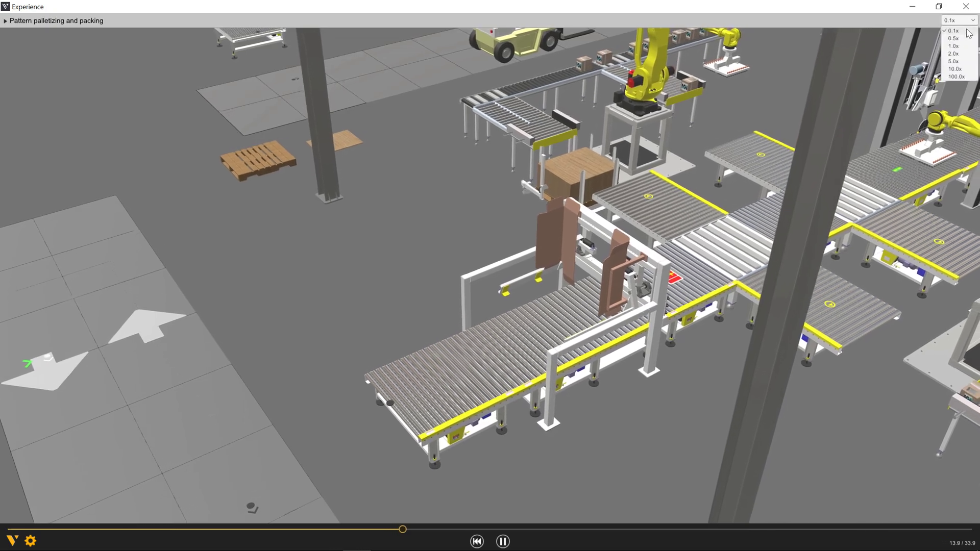
click(958, 77)
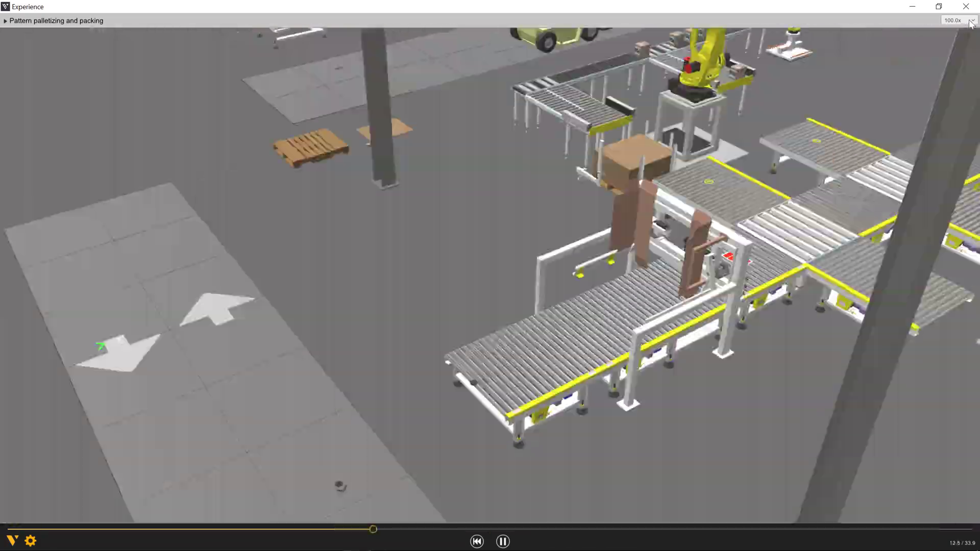
click(959, 21)
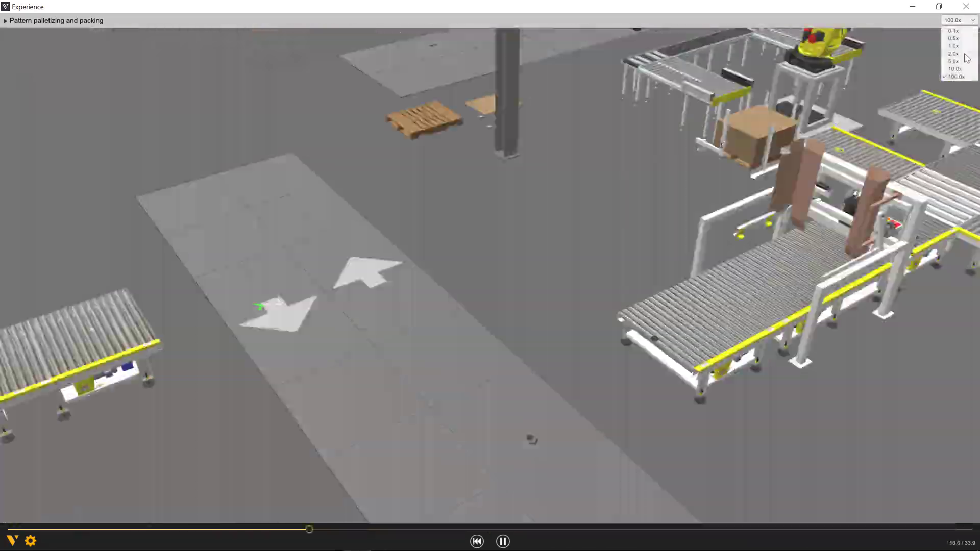
click(966, 58)
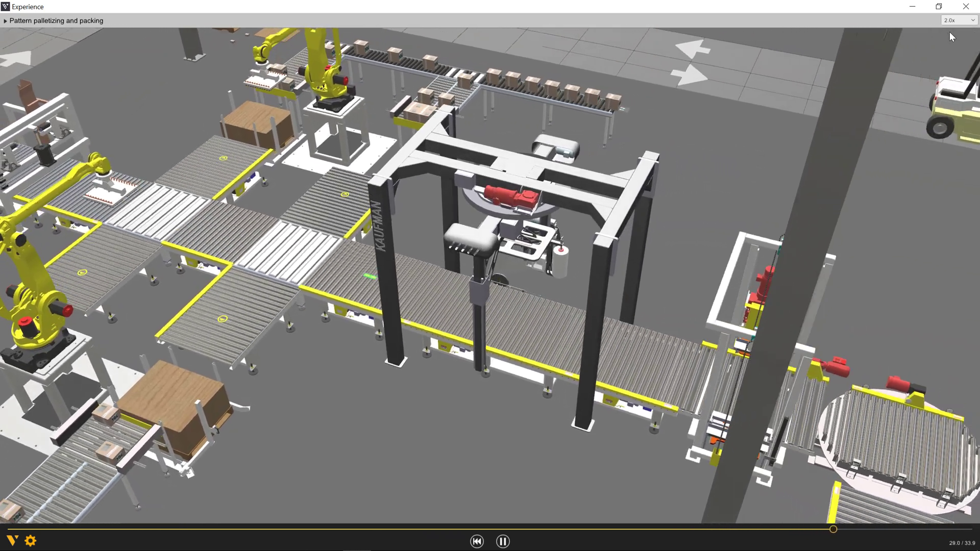